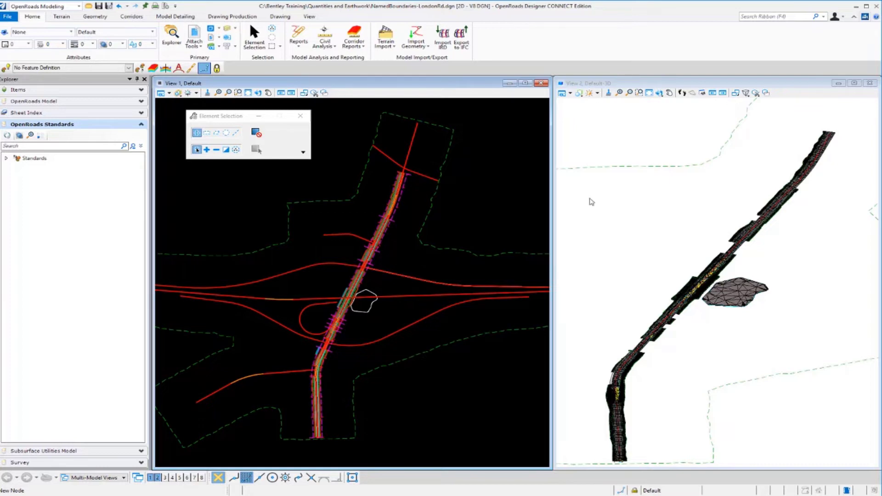
Open the design file XS NamedBoundaries-LondonRd.dgn from the file list.
{"action": "left_click", "coordinate": [88, 6]}
{"action": "scroll", "coordinate": [150, 161], "scroll_direction": "down", "scroll_amount": 5}
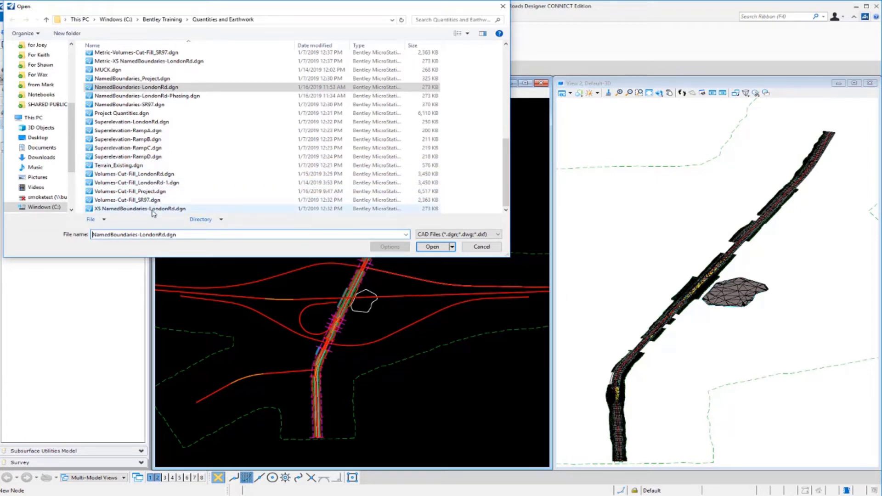
{"action": "left_click", "coordinate": [152, 209]}
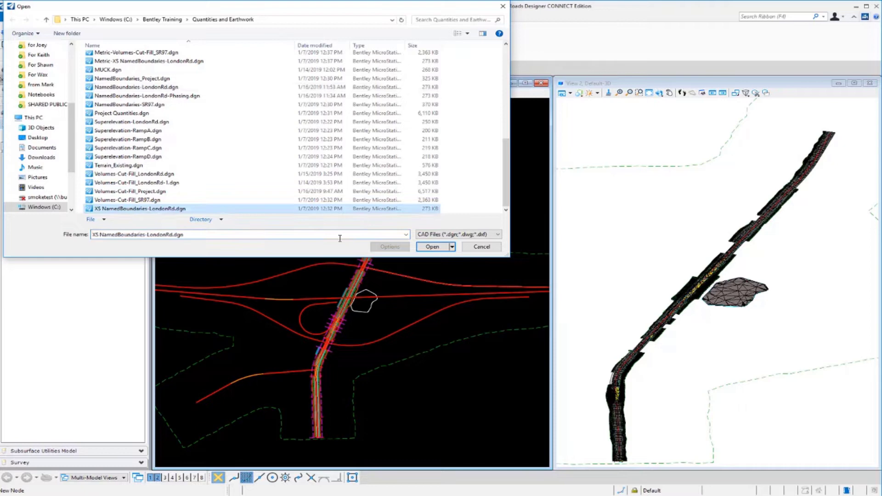
{"action": "left_click", "coordinate": [437, 251]}
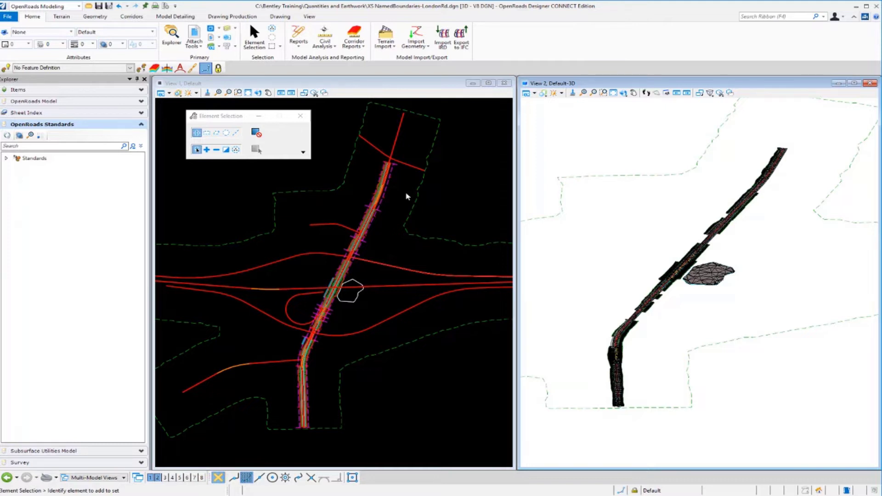
Start a Civil Cross Section named boundary with the ANSI D_XS seed, using the LondonRd alignment as its path.
{"action": "left_click", "coordinate": [233, 18]}
{"action": "left_click", "coordinate": [443, 46]}
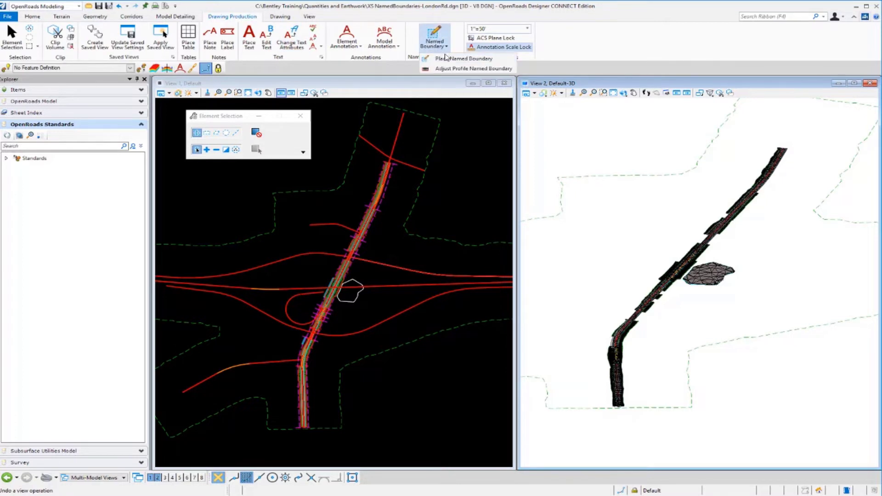
{"action": "left_click", "coordinate": [463, 59]}
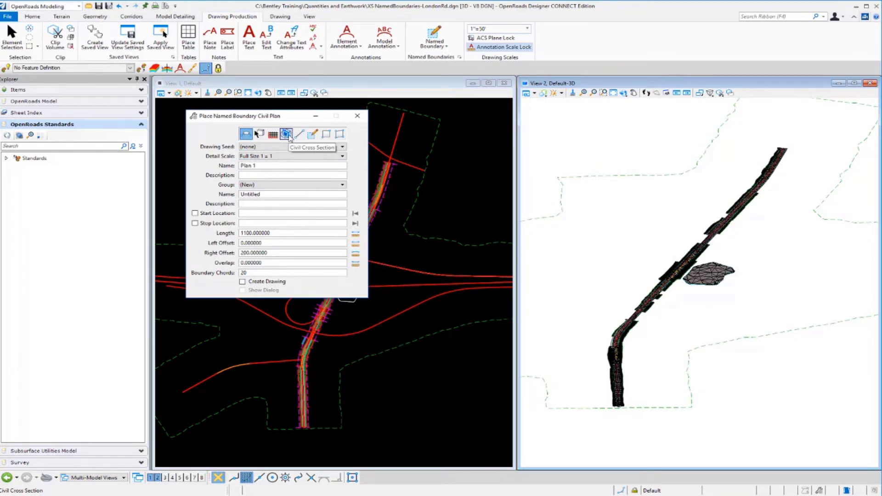
{"action": "left_click", "coordinate": [287, 135]}
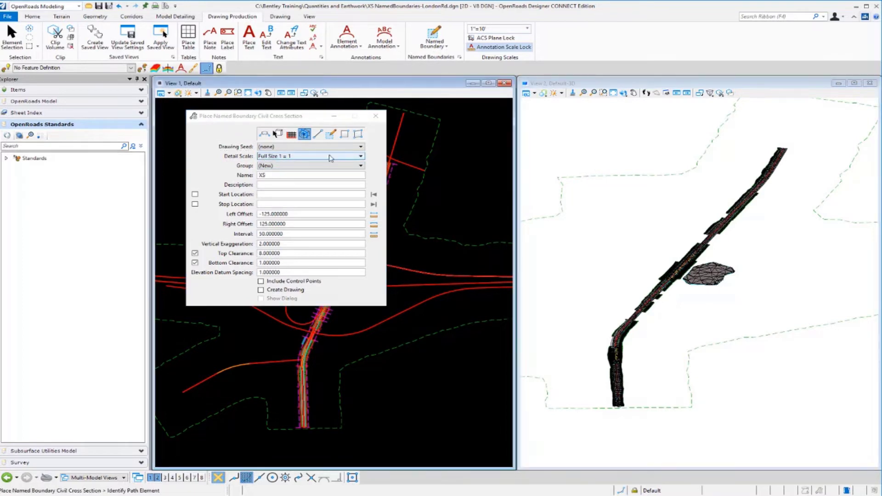
{"action": "left_click", "coordinate": [339, 147]}
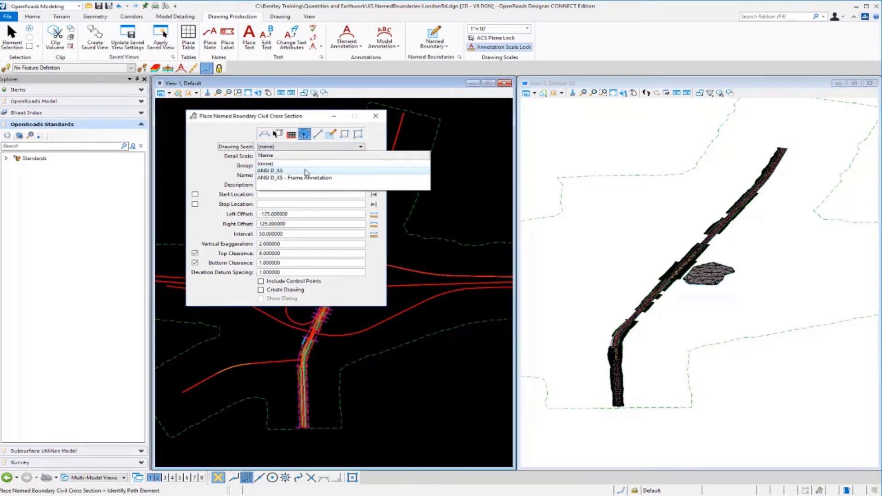
{"action": "left_click", "coordinate": [303, 173]}
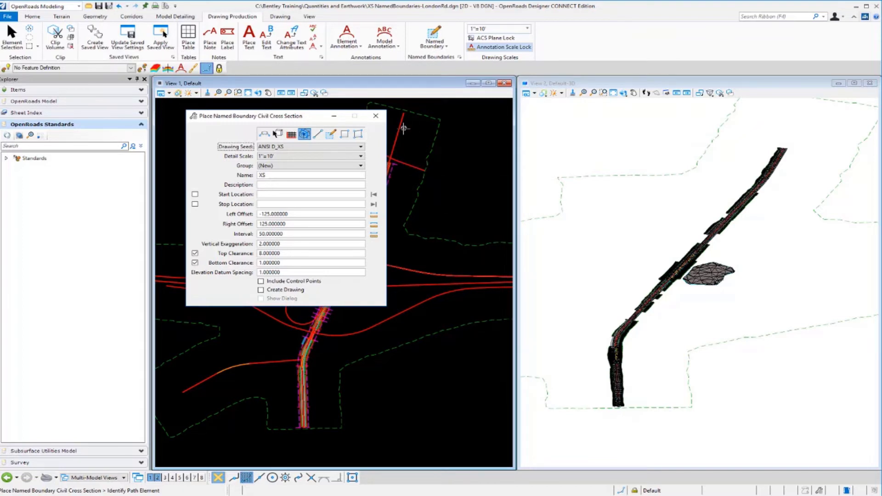
{"action": "left_click", "coordinate": [400, 131]}
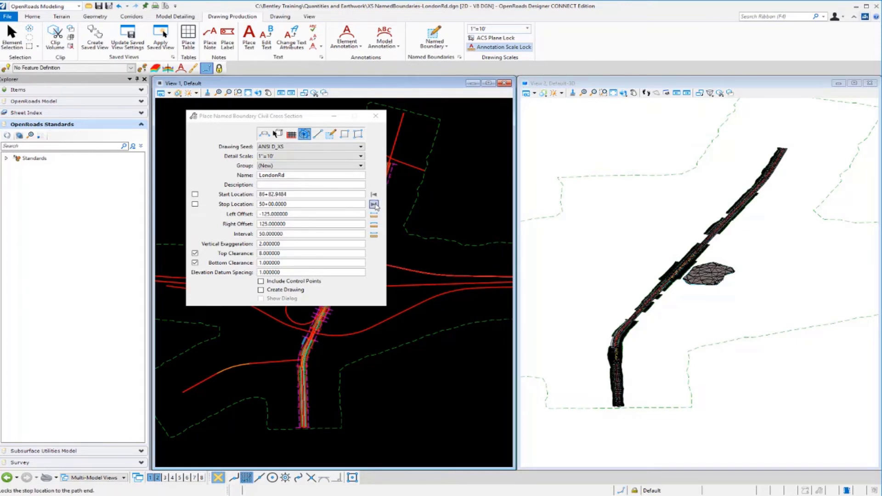
Lock the start location at 50+00 and set the stop location to 91+00.
{"action": "left_click", "coordinate": [374, 195]}
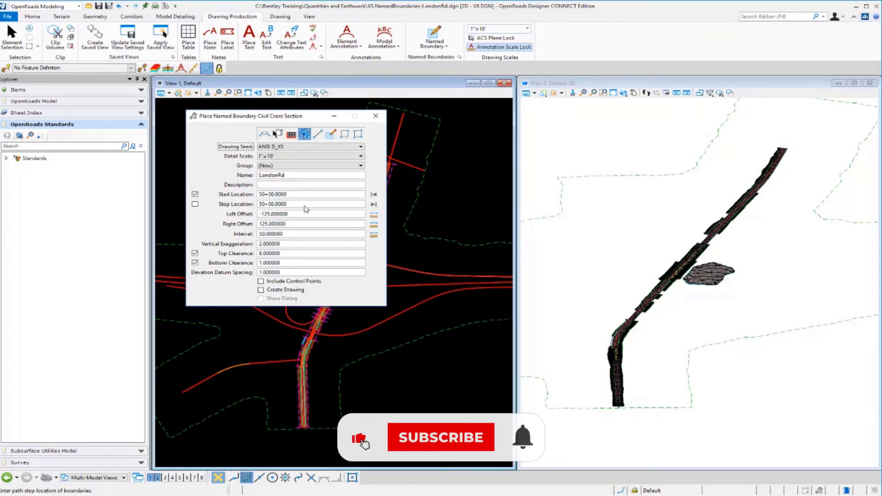
{"action": "left_click_drag", "start_coordinate": [309, 205], "coordinate": [258, 205]}
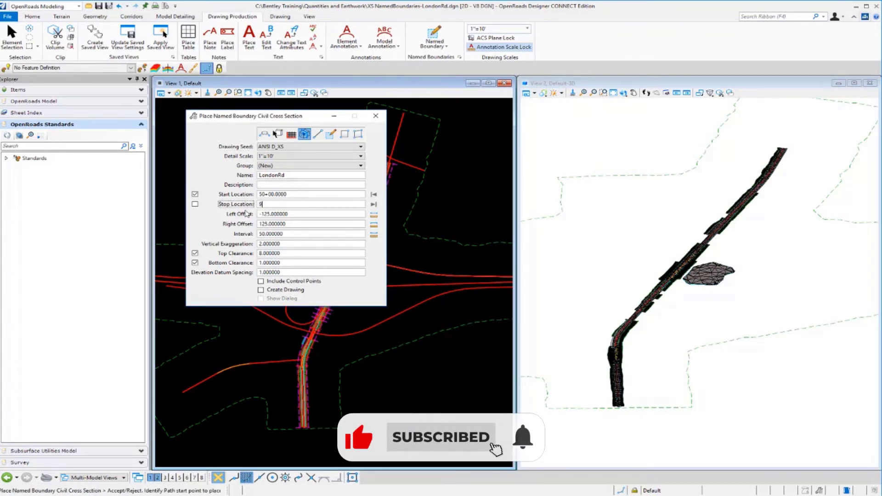
{"action": "type", "text": "91+00"}
{"action": "left_click", "coordinate": [301, 216]}
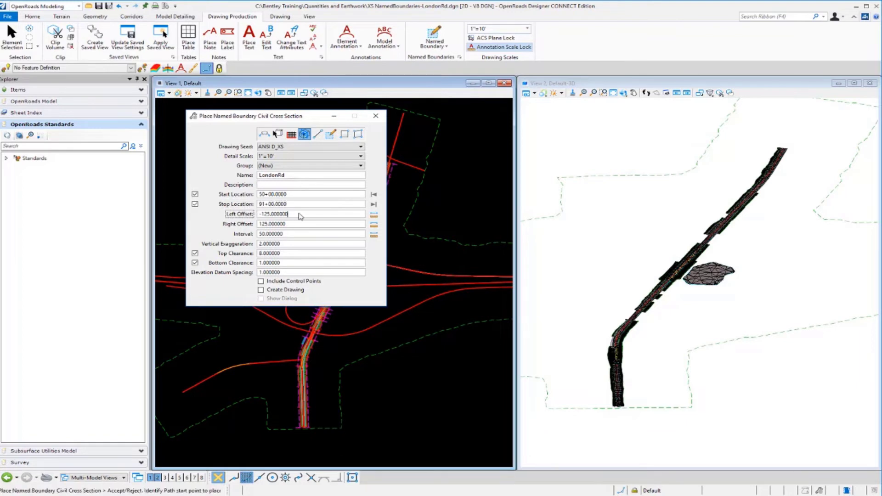
Set the left offset to -100, the right offset to 100 and the interval to 100.
{"action": "left_click_drag", "start_coordinate": [301, 216], "coordinate": [238, 220]}
{"action": "type", "text": "-100"}
{"action": "key", "text": "Tab"}
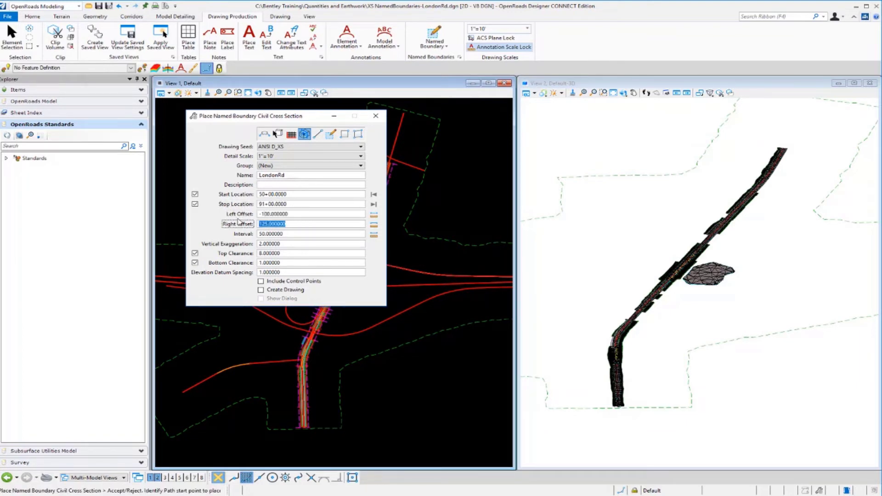
{"action": "type", "text": "-100"}
{"action": "key", "text": "BackSpace"}
{"action": "key", "text": "BackSpace"}
{"action": "key", "text": "BackSpace"}
{"action": "key", "text": "BackSpace"}
{"action": "type", "text": "100"}
{"action": "key", "text": "Tab"}
{"action": "type", "text": "1"}
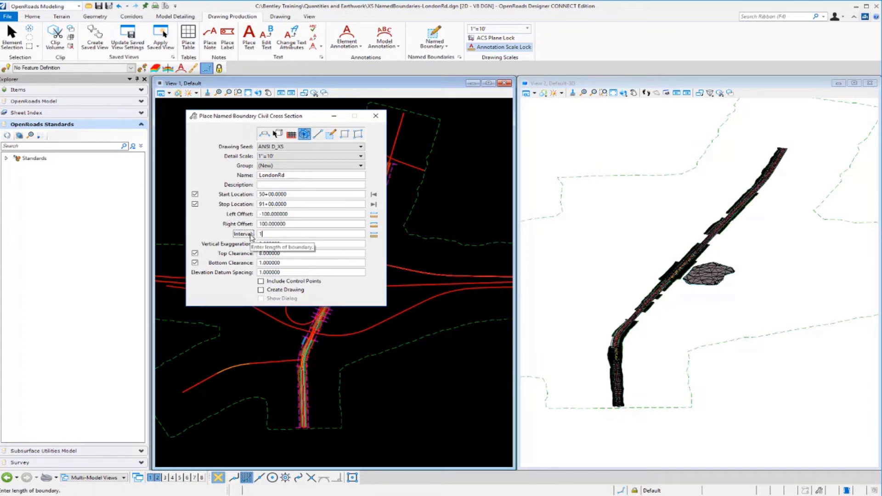
{"action": "type", "text": "00"}
{"action": "left_click", "coordinate": [302, 245]}
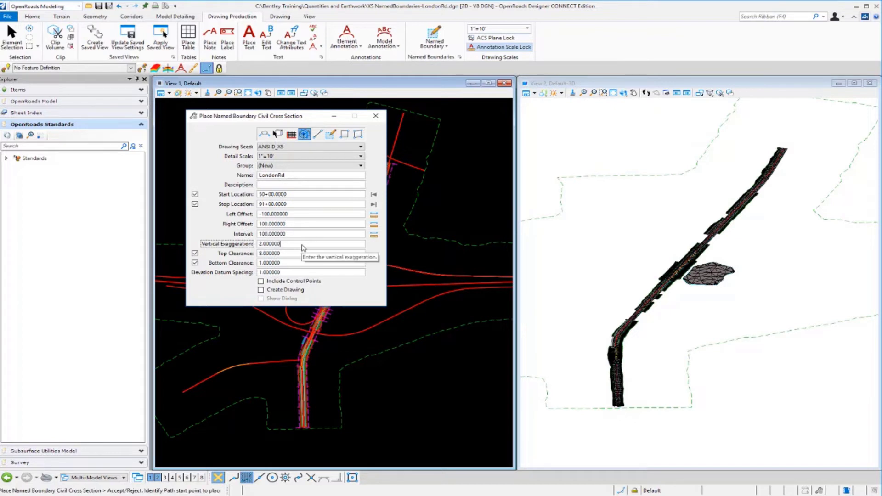
Set vertical exaggeration to 1 and top clearance to 1, then move the dialog off the roadway.
{"action": "double_click", "coordinate": [302, 246]}
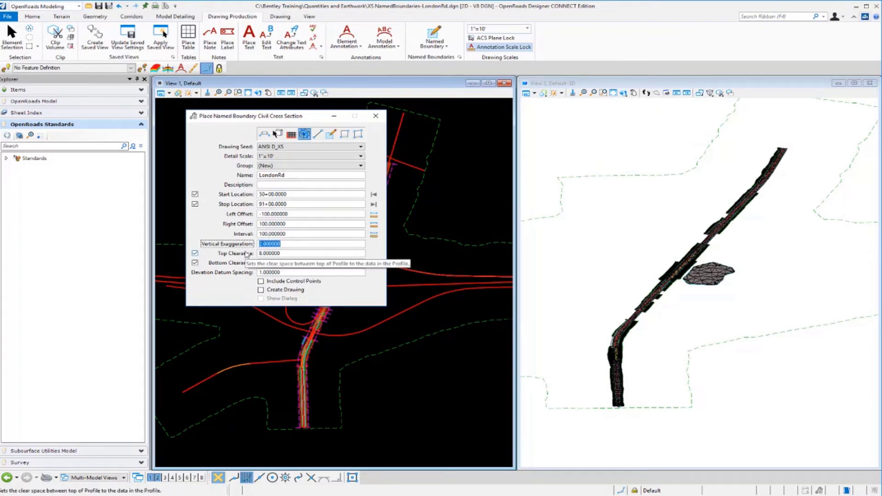
{"action": "type", "text": "1"}
{"action": "left_click", "coordinate": [283, 255]}
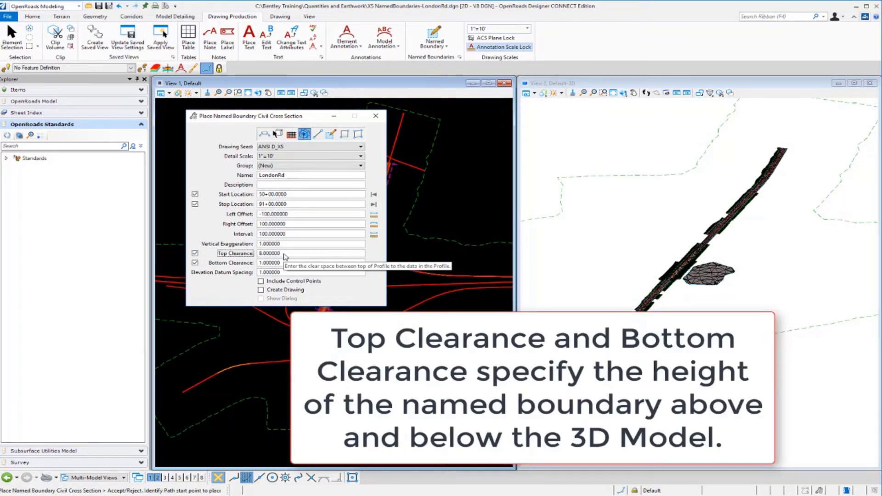
{"action": "double_click", "coordinate": [283, 254]}
{"action": "type", "text": "1"}
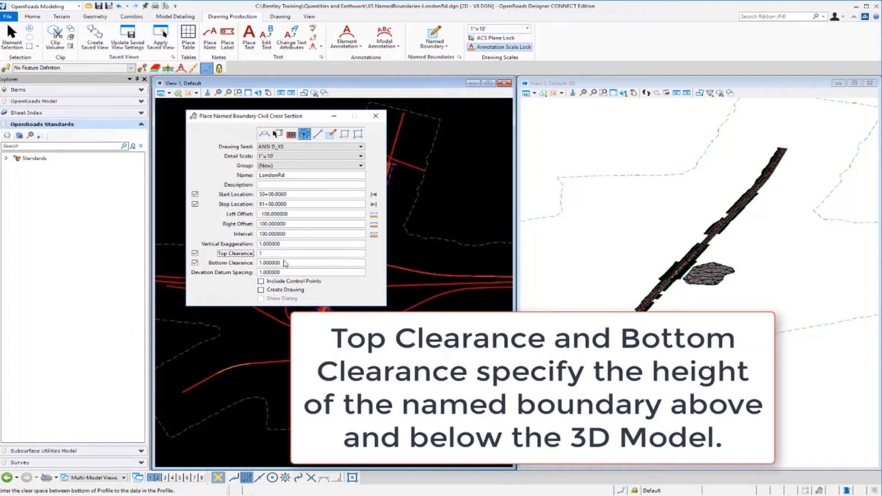
{"action": "left_click", "coordinate": [284, 263]}
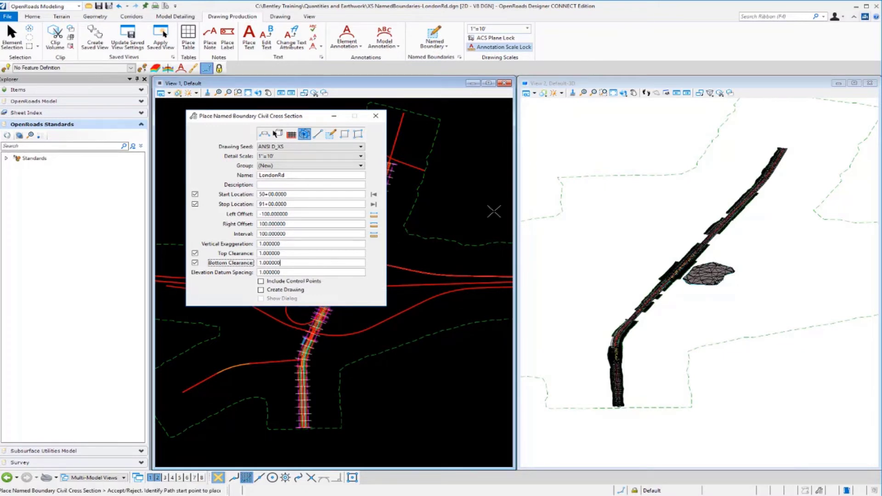
{"action": "left_click_drag", "start_coordinate": [252, 118], "coordinate": [513, 149]}
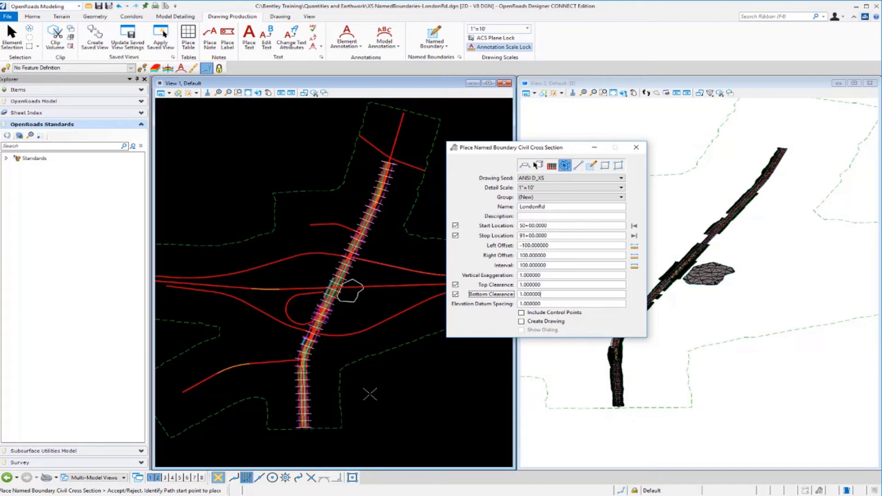
Create the 42 LondonRd cross-section boundaries and zoom around to review them.
{"action": "left_click", "coordinate": [370, 395]}
{"action": "left_click", "coordinate": [370, 394]}
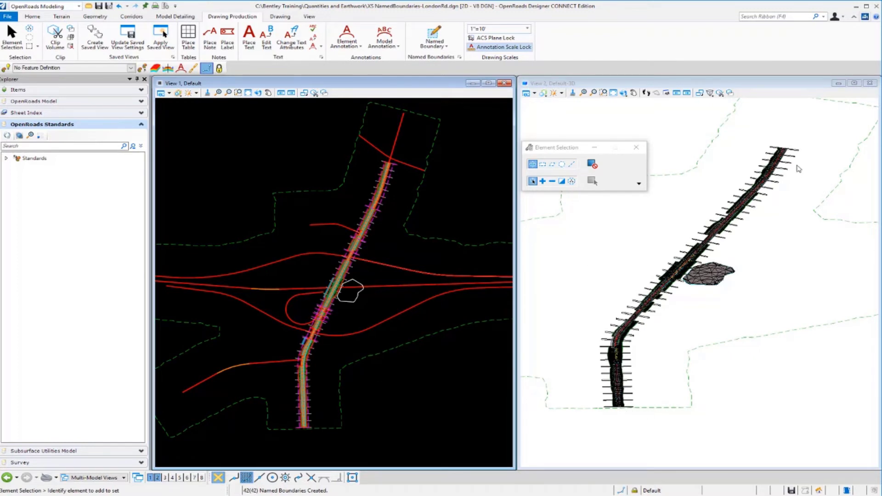
{"action": "scroll", "coordinate": [619, 412], "scroll_direction": "up", "scroll_amount": 1}
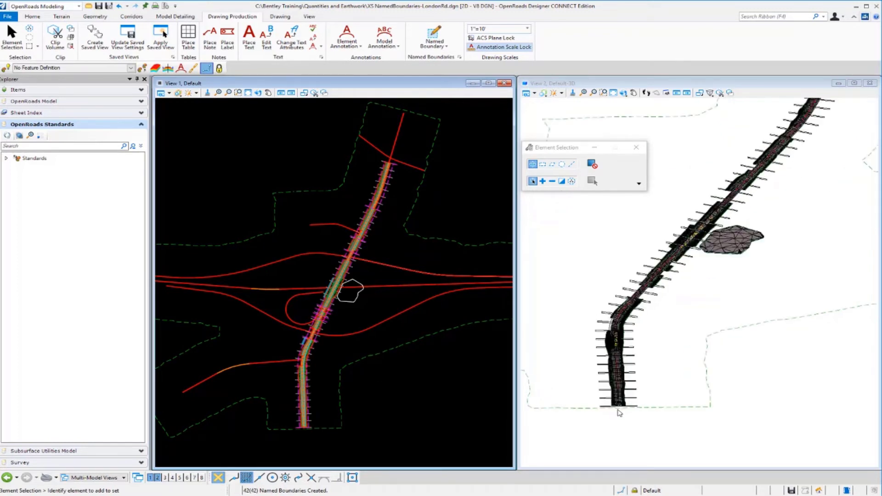
{"action": "scroll", "coordinate": [618, 412], "scroll_direction": "up", "scroll_amount": 1}
{"action": "scroll", "coordinate": [629, 408], "scroll_direction": "up", "scroll_amount": 1}
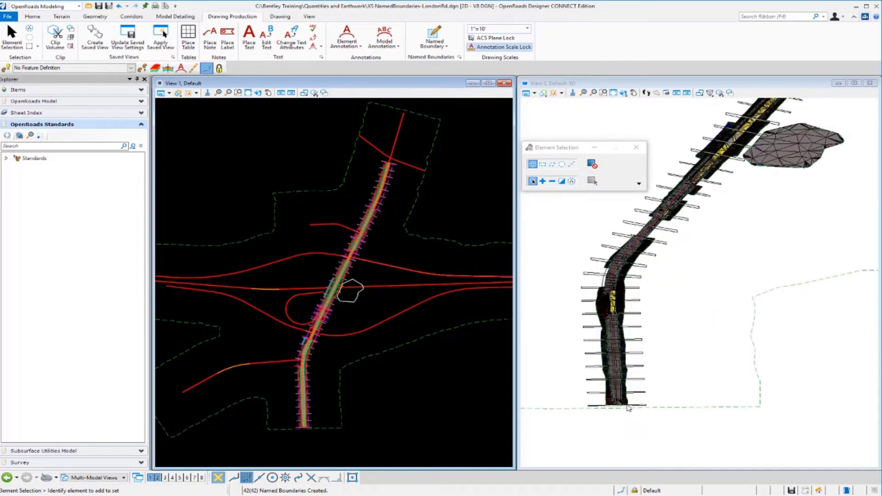
{"action": "scroll", "coordinate": [622, 410], "scroll_direction": "up", "scroll_amount": 1}
{"action": "scroll", "coordinate": [618, 411], "scroll_direction": "up", "scroll_amount": 1}
{"action": "scroll", "coordinate": [615, 412], "scroll_direction": "up", "scroll_amount": 1}
{"action": "scroll", "coordinate": [616, 412], "scroll_direction": "up", "scroll_amount": 1}
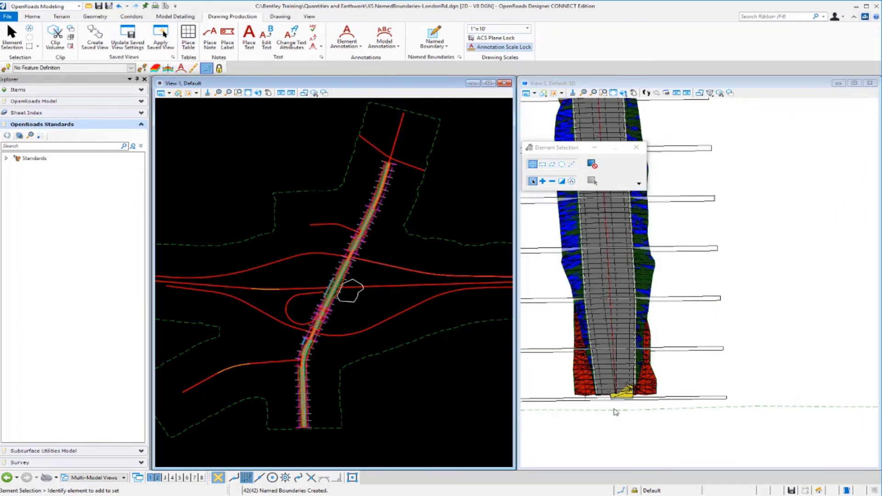
{"action": "scroll", "coordinate": [615, 412], "scroll_direction": "down", "scroll_amount": 1}
{"action": "scroll", "coordinate": [616, 413], "scroll_direction": "down", "scroll_amount": 1}
{"action": "scroll", "coordinate": [615, 412], "scroll_direction": "down", "scroll_amount": 2}
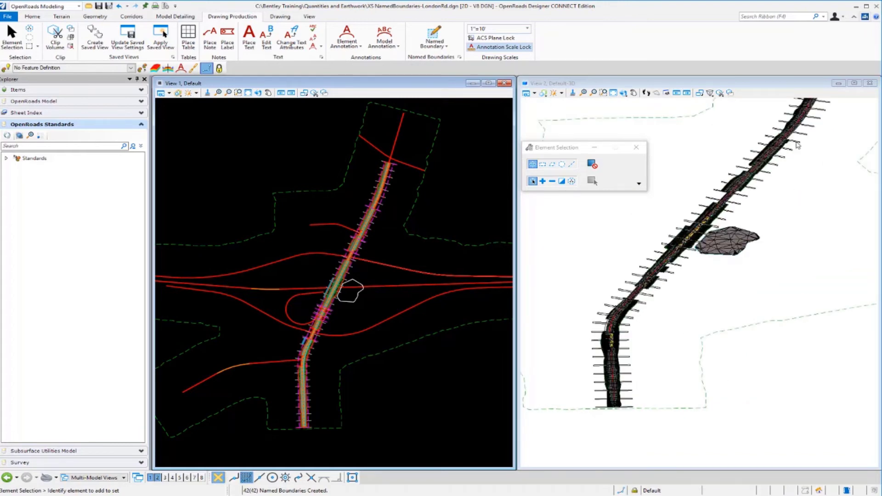
{"action": "scroll", "coordinate": [798, 145], "scroll_direction": "up", "scroll_amount": 2}
{"action": "scroll", "coordinate": [776, 184], "scroll_direction": "down", "scroll_amount": 2}
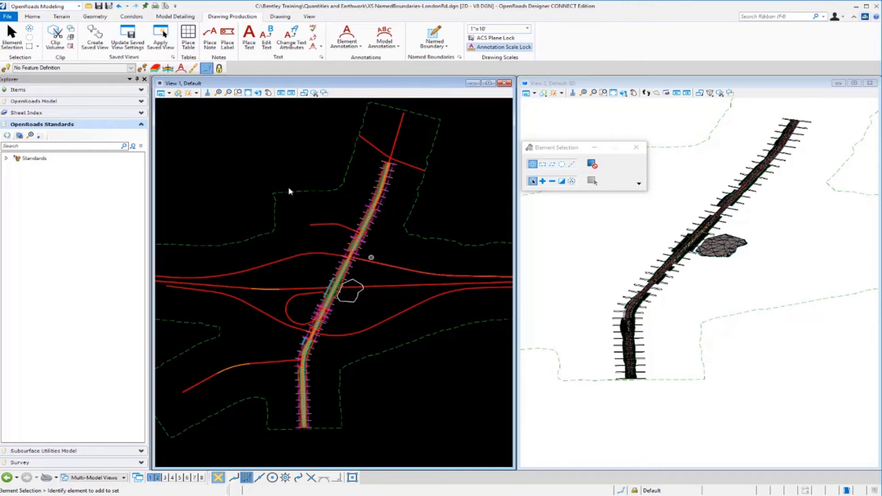
{"action": "left_click", "coordinate": [39, 20]}
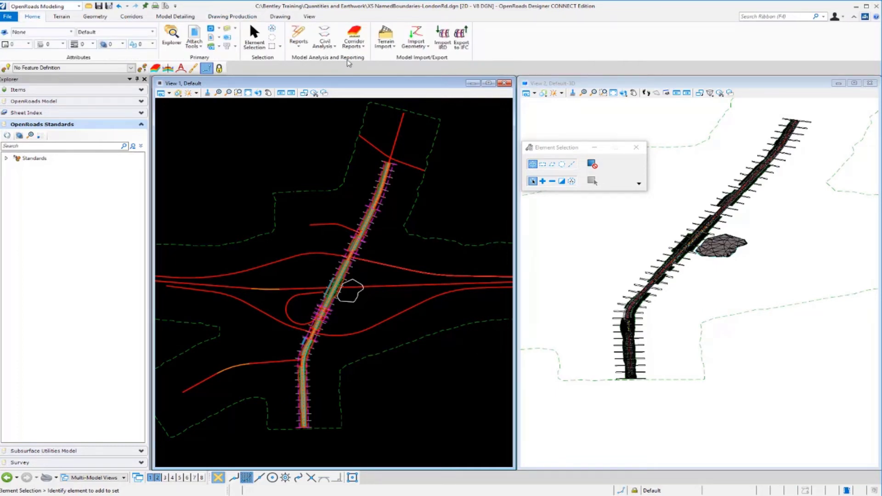
Run the End Area Volumes Report for the LondonRd named boundary group, skipping volume exceptions.
{"action": "left_click", "coordinate": [337, 53]}
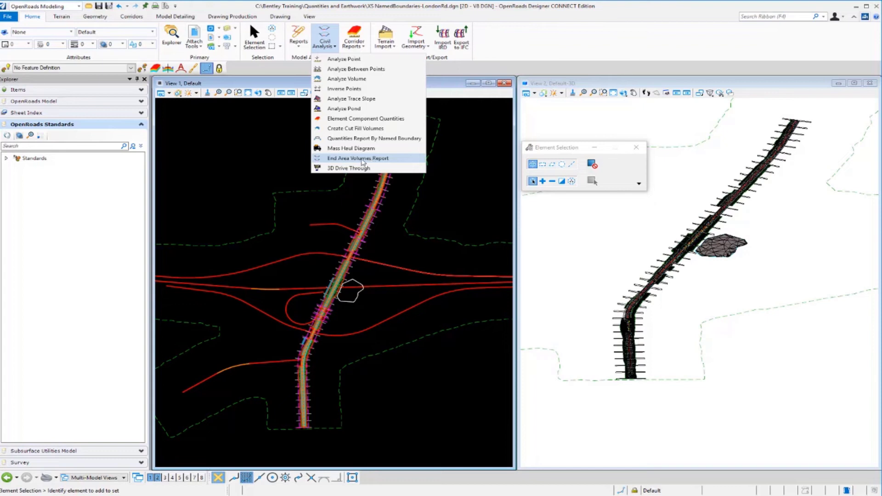
{"action": "left_click", "coordinate": [370, 159]}
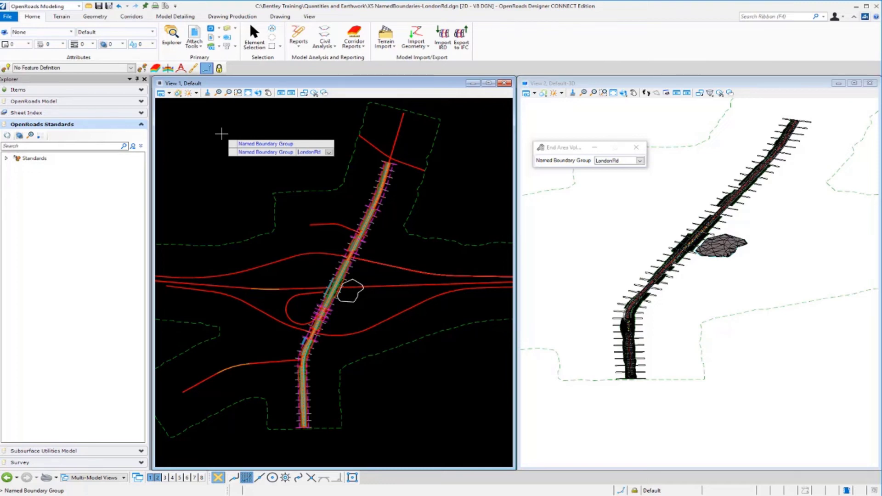
{"action": "left_click", "coordinate": [221, 134]}
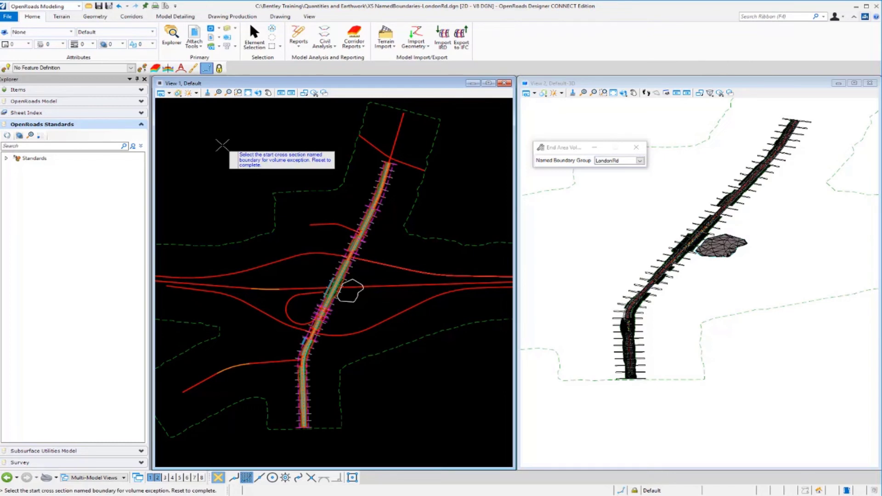
{"action": "right_click", "coordinate": [222, 145]}
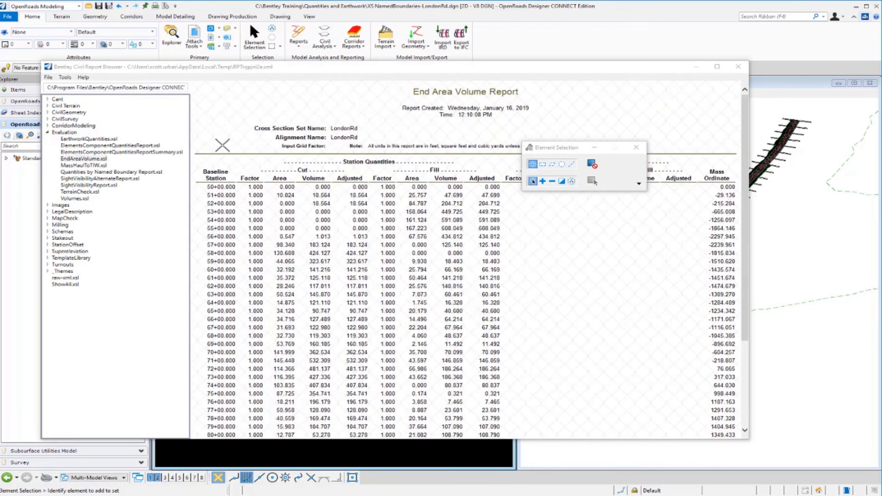
Switch the Civil Report Browser to the Volumes.xsl report and scroll through the station volumes.
{"action": "left_click", "coordinate": [631, 235]}
{"action": "scroll", "coordinate": [630, 235], "scroll_direction": "down", "scroll_amount": 1}
{"action": "scroll", "coordinate": [631, 235], "scroll_direction": "up", "scroll_amount": 1}
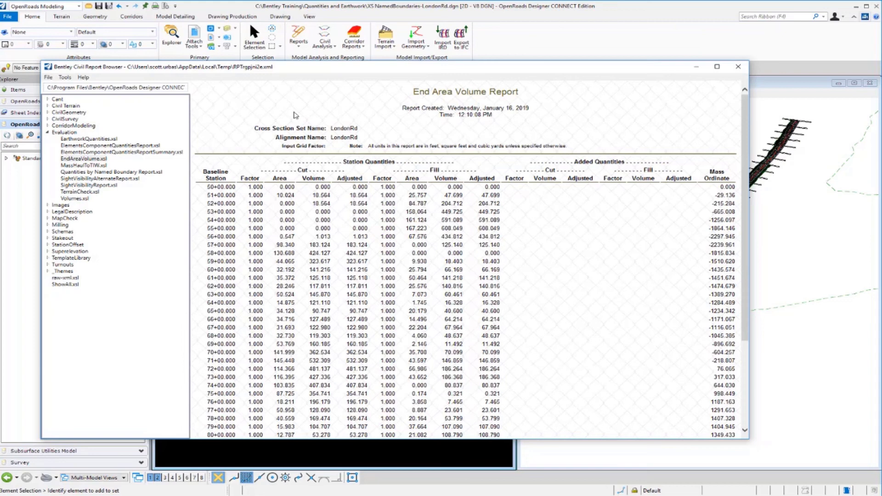
{"action": "left_click", "coordinate": [83, 201]}
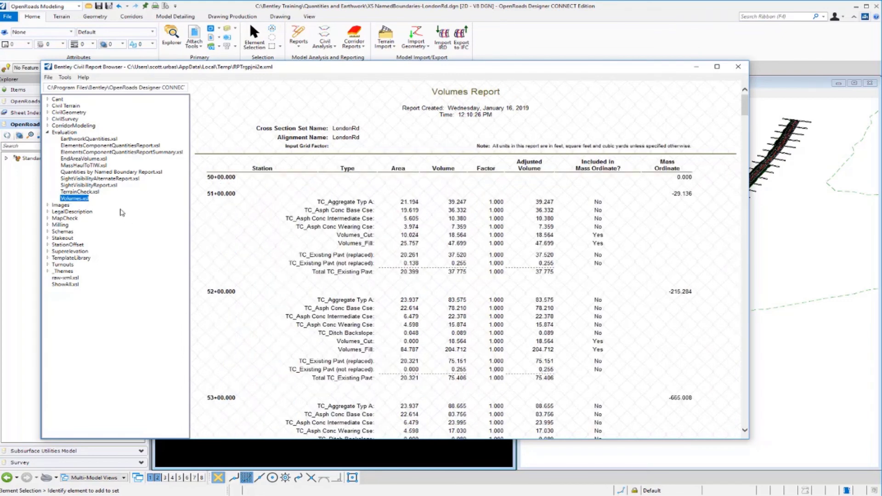
{"action": "scroll", "coordinate": [343, 263], "scroll_direction": "down", "scroll_amount": 6}
{"action": "scroll", "coordinate": [343, 263], "scroll_direction": "down", "scroll_amount": 5}
{"action": "scroll", "coordinate": [344, 262], "scroll_direction": "down", "scroll_amount": 5}
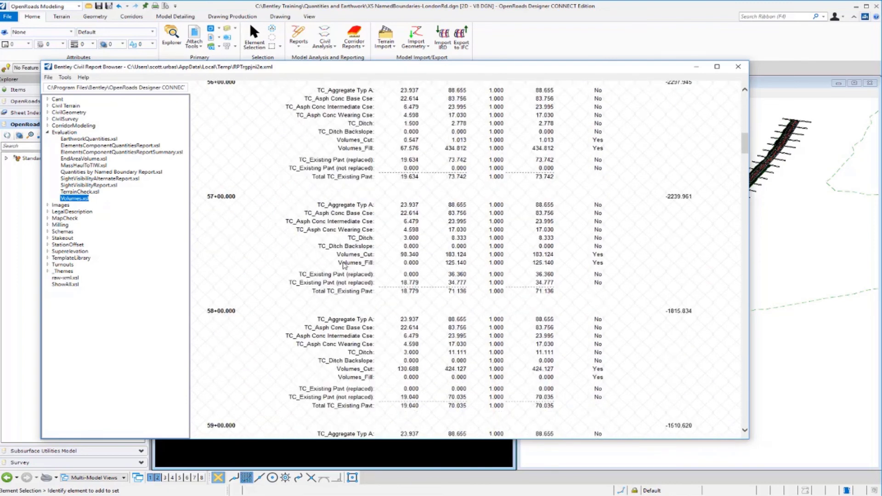
{"action": "scroll", "coordinate": [344, 263], "scroll_direction": "down", "scroll_amount": 5}
{"action": "scroll", "coordinate": [344, 263], "scroll_direction": "down", "scroll_amount": 5}
{"action": "scroll", "coordinate": [344, 263], "scroll_direction": "up", "scroll_amount": 5}
{"action": "scroll", "coordinate": [344, 263], "scroll_direction": "up", "scroll_amount": 6}
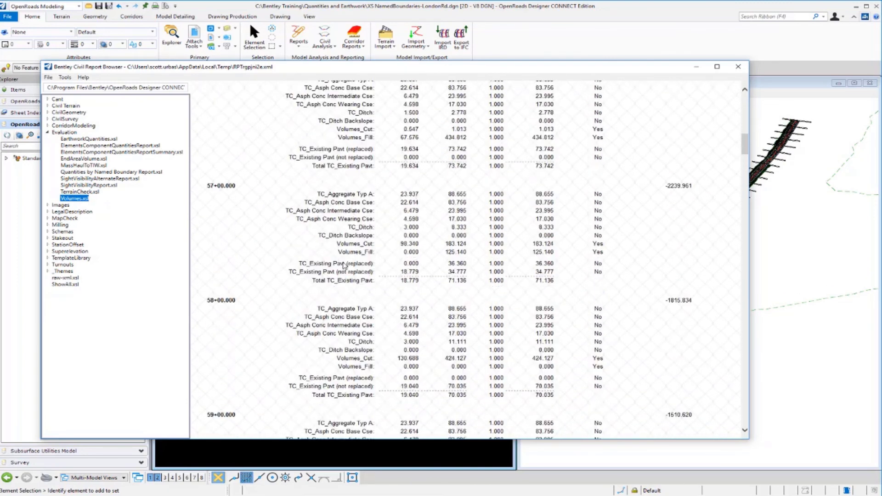
{"action": "scroll", "coordinate": [343, 263], "scroll_direction": "up", "scroll_amount": 6}
{"action": "scroll", "coordinate": [343, 262], "scroll_direction": "up", "scroll_amount": 8}
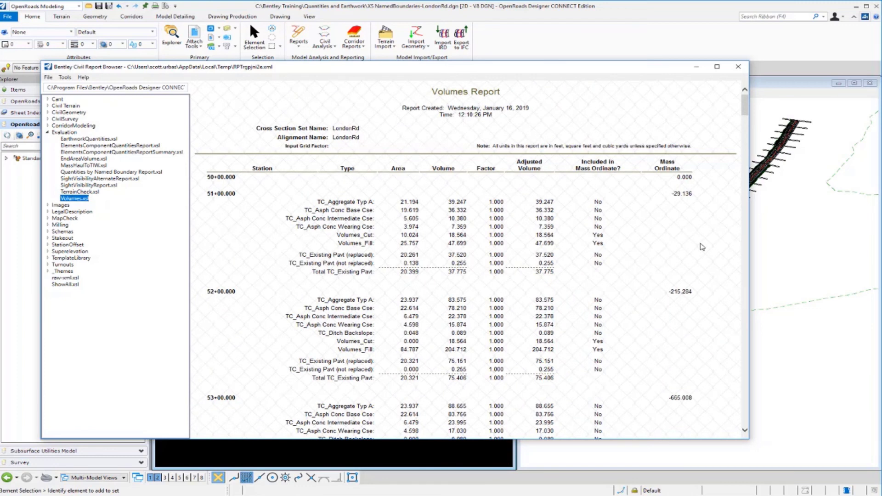
Close the Civil Report Browser and dismiss the Civil Analysis tools list.
{"action": "left_click", "coordinate": [739, 67]}
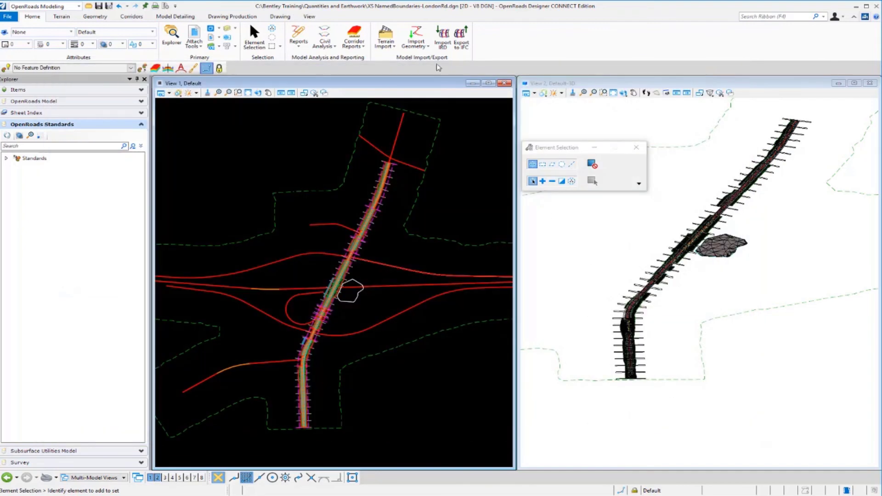
{"action": "left_click", "coordinate": [325, 41]}
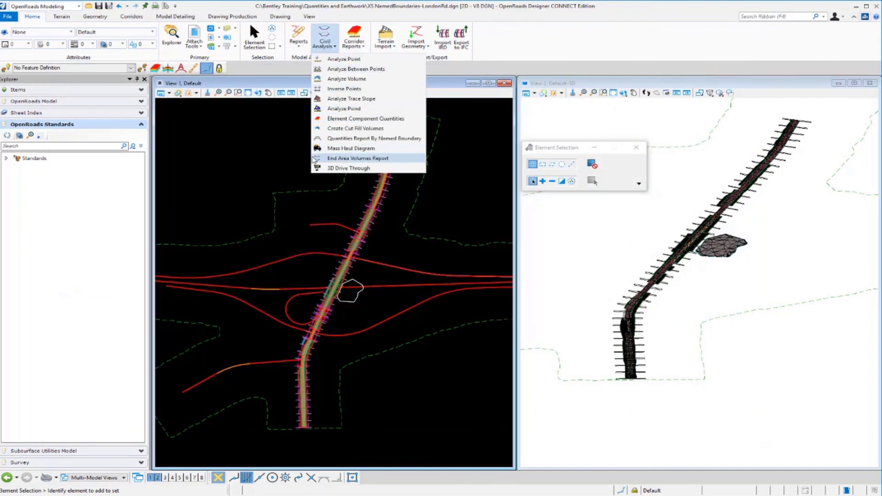
{"action": "left_click", "coordinate": [279, 159]}
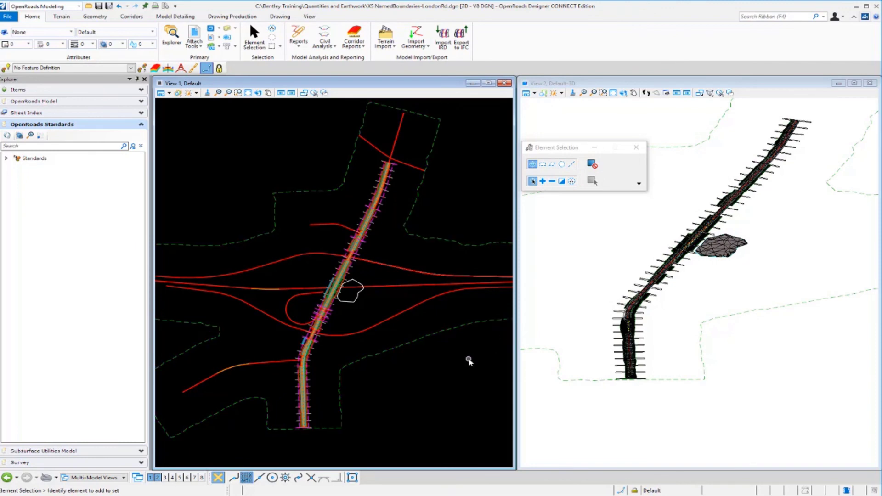